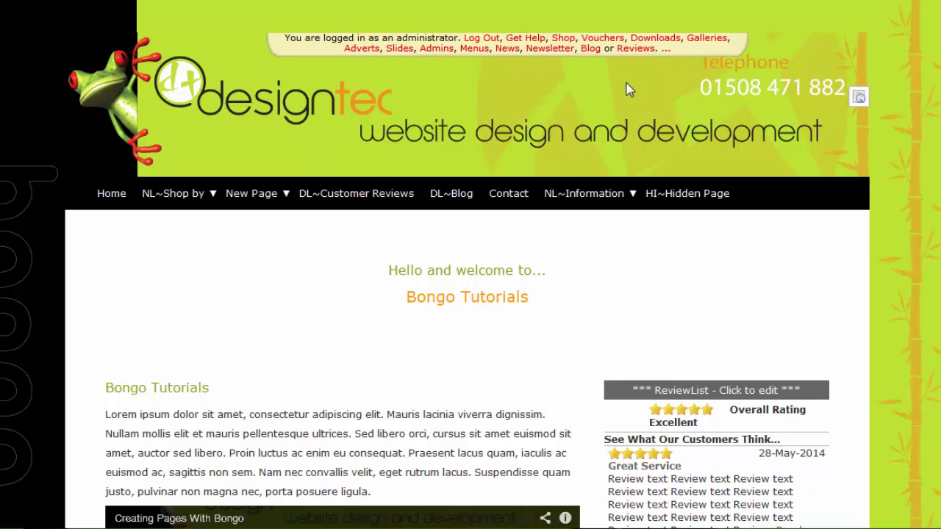
Create a new shop item with the code 101 and the name "My First Shop Item".
mouse_move(149, 205)
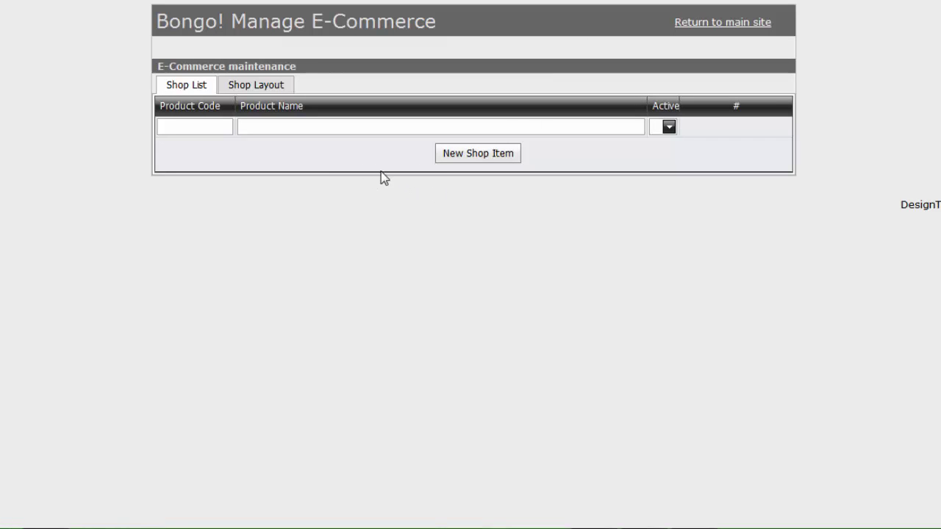
left_click(466, 156)
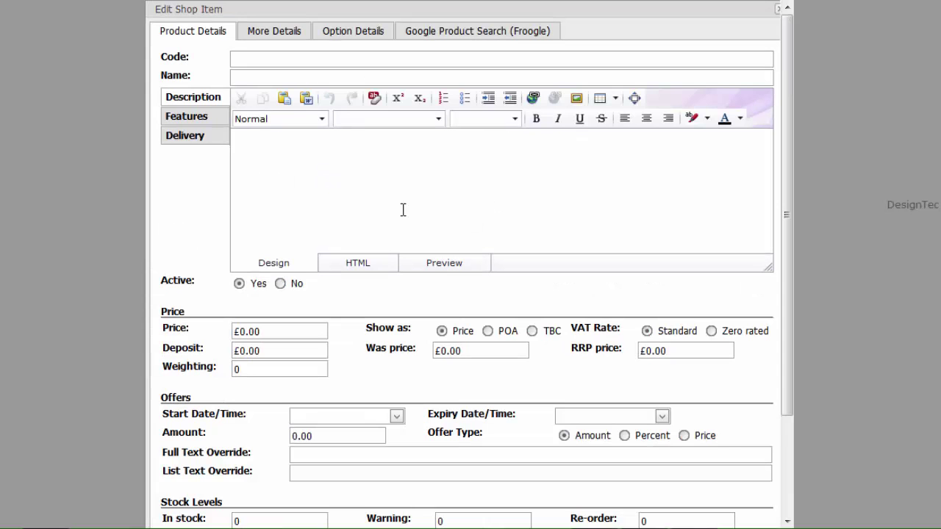
scroll(399, 148, "down", 3)
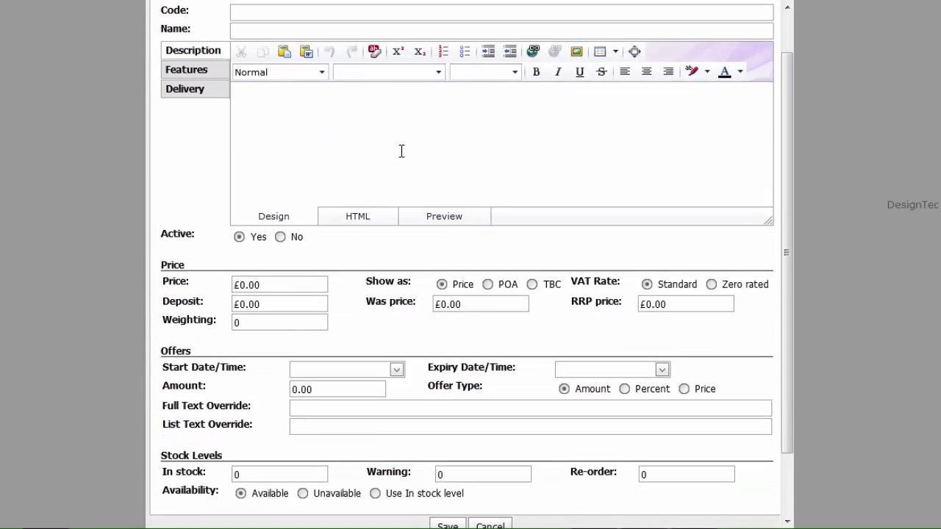
scroll(406, 156, "up", 2)
scroll(406, 156, "up", 2)
left_click(252, 61)
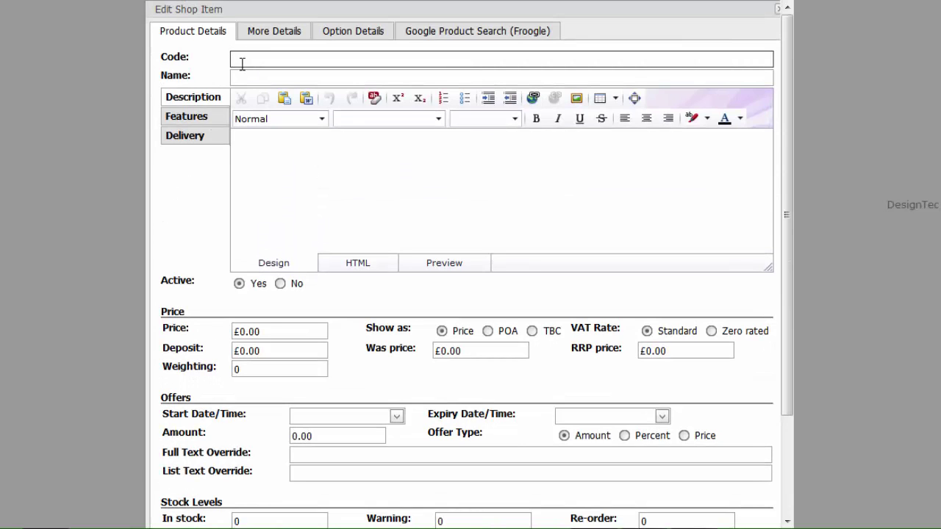
type("101")
left_click(268, 77)
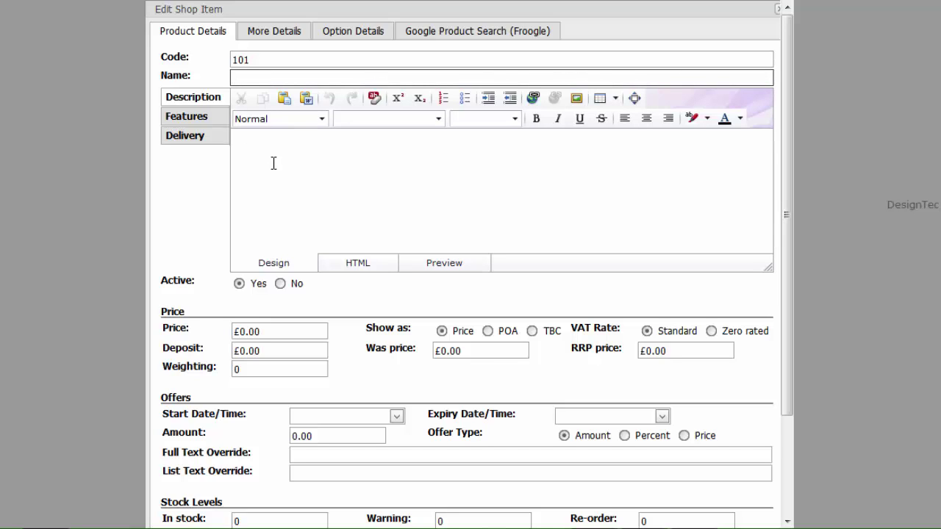
type("My First Shop Item")
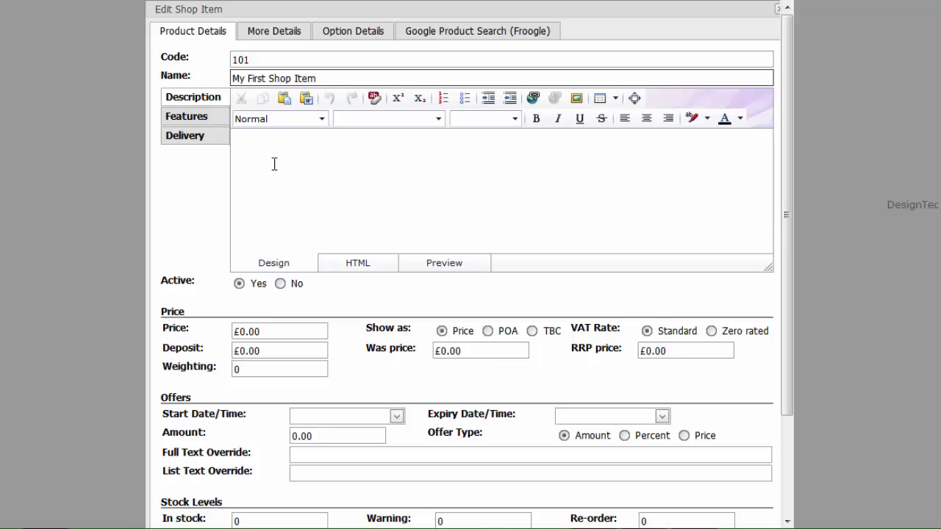
Enter "My first Shop Item is a high quality..." as the item's description and "machine washable" as its features.
left_click(274, 164)
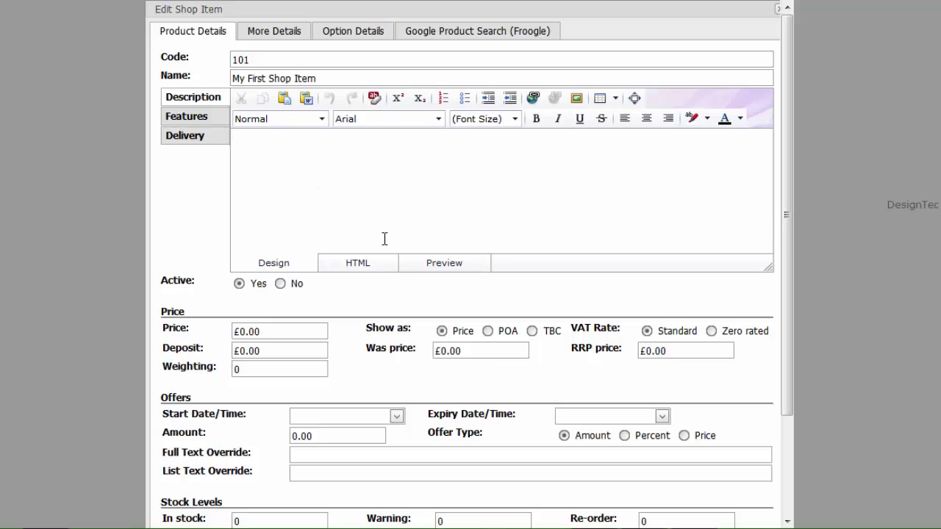
type("My first Shop Item is")
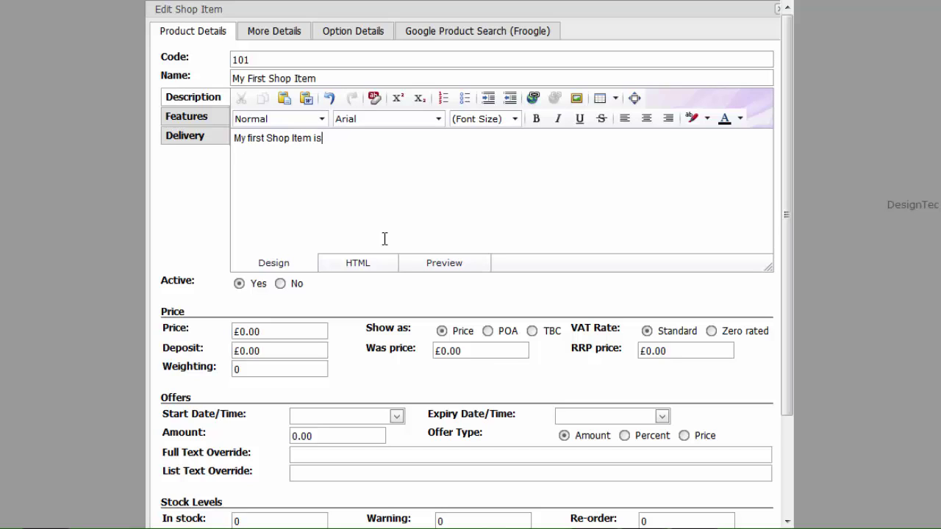
type(" a high quality...")
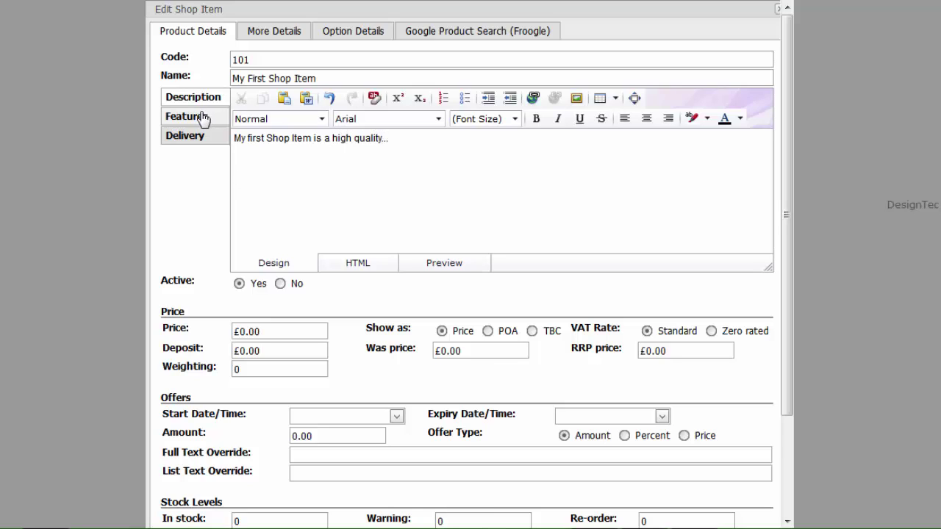
left_click(204, 117)
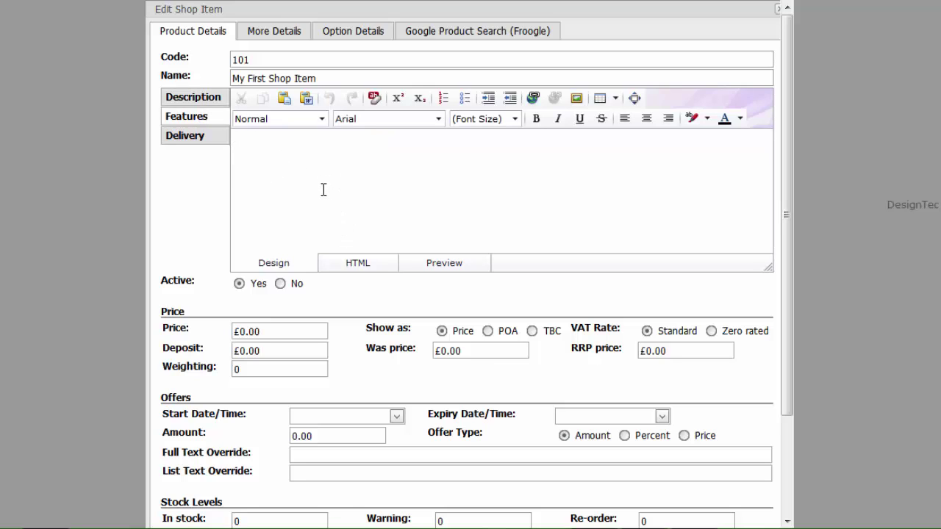
type("machine washable")
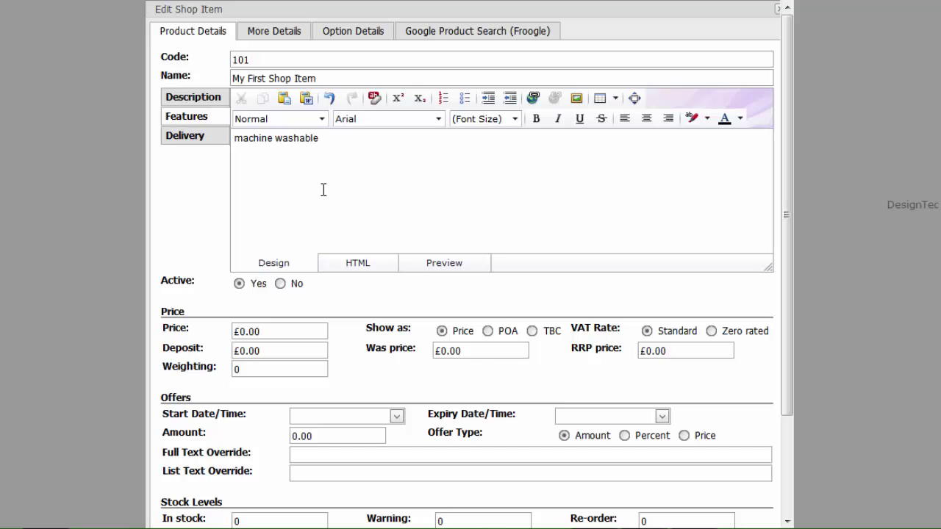
Write the item's delivery text: "Delivery is at £3.95 and will take up to one working week".
left_click(186, 139)
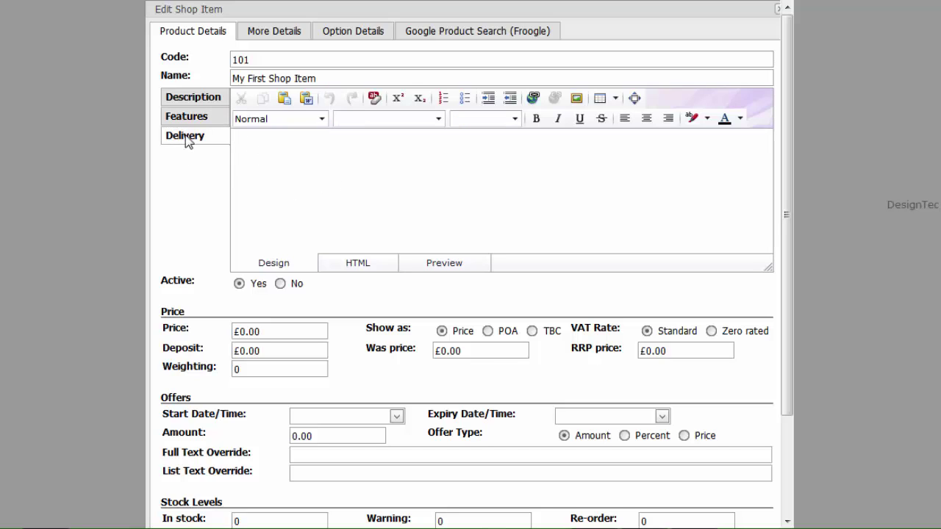
left_click(263, 143)
type("Deli")
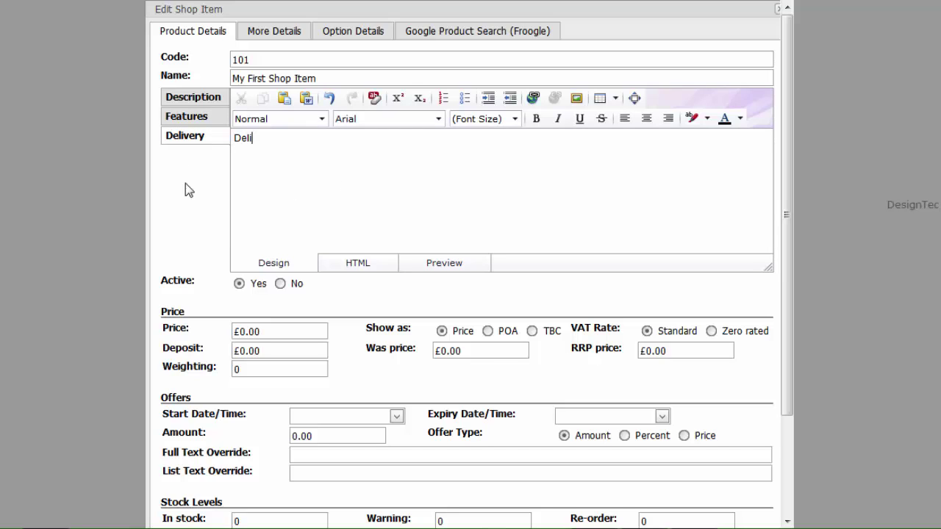
type("very is at £3.95")
type("and wil")
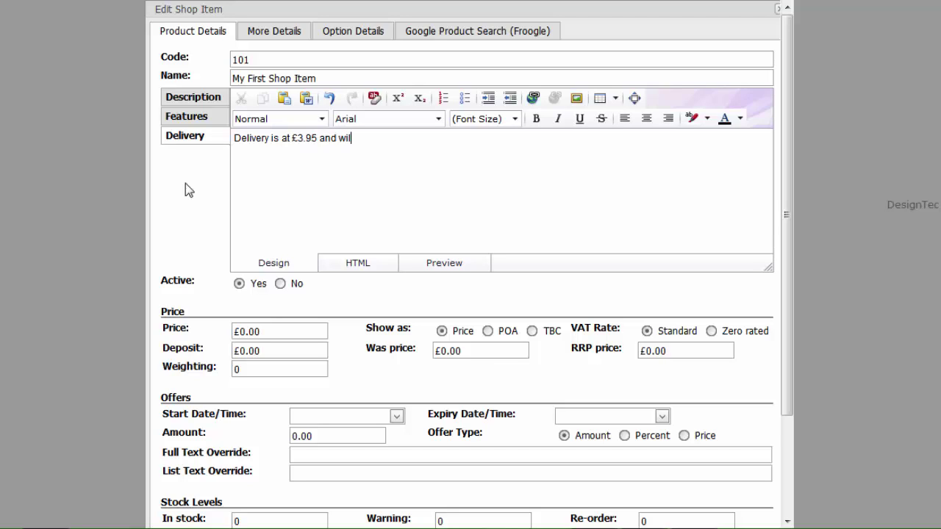
type("l trake")
key("BackSpace")
type("up to one wor")
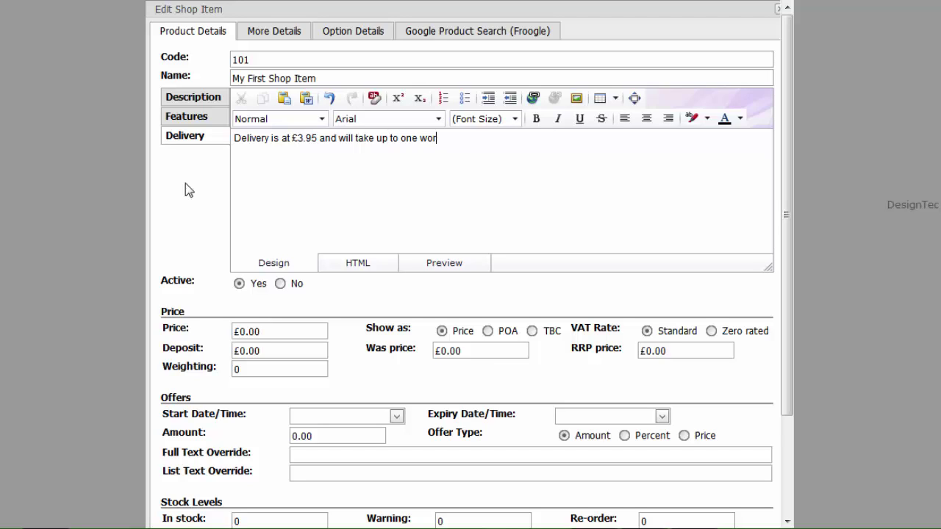
type("king week")
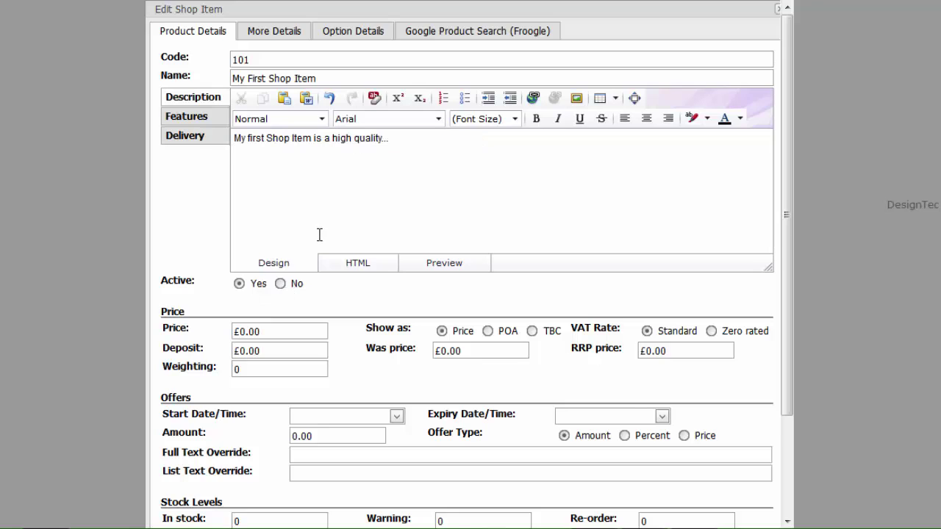
Set the shop item's price to £6.99.
scroll(319, 241, "down", 2)
scroll(319, 241, "down", 1)
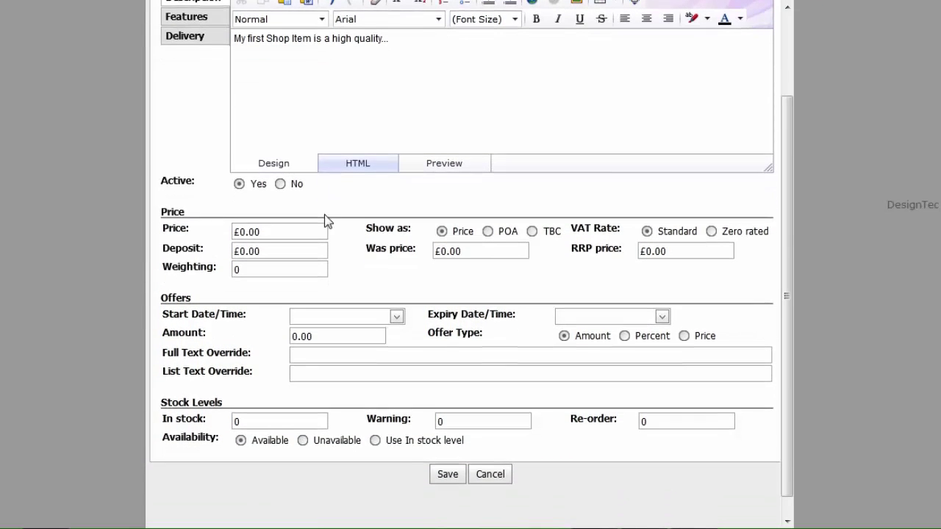
scroll(332, 202, "down", 1)
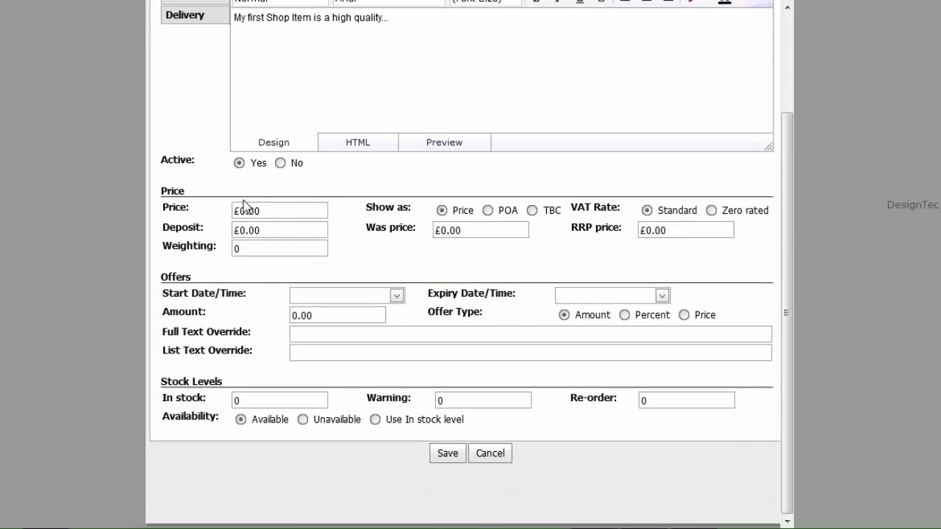
left_click(240, 210)
left_click_drag(240, 210, 245, 211)
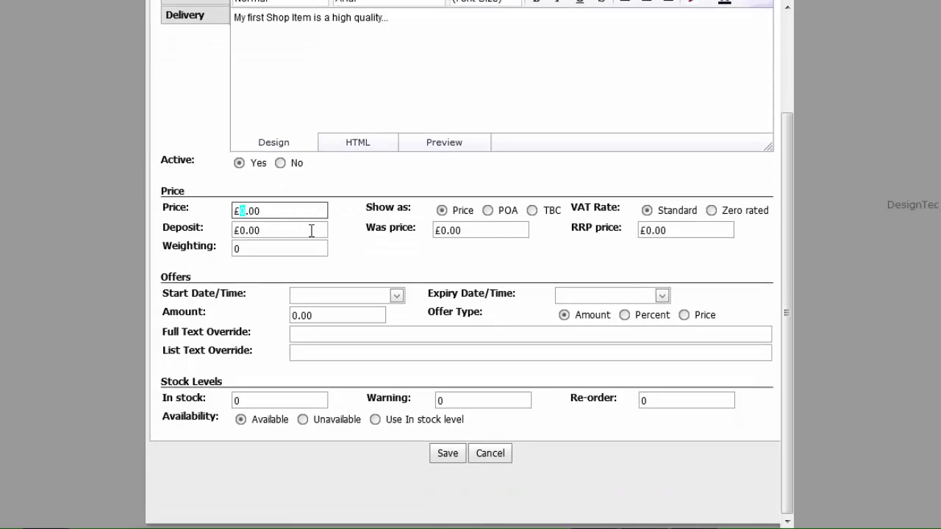
type("6")
key("End")
key("BackSpace")
key("BackSpace")
type("99")
Make the item zero rated for VAT and set its weighting to 10.
left_click_drag(769, 217, 725, 216)
left_click(722, 214)
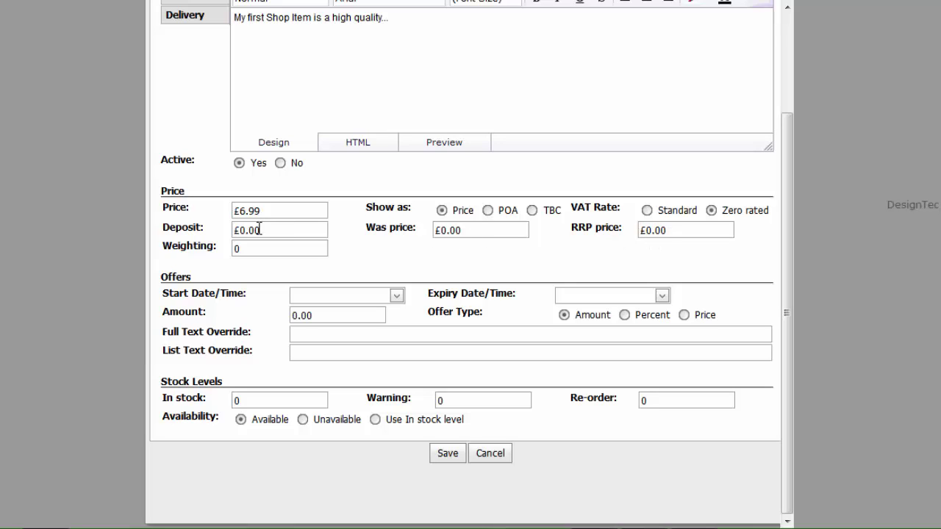
left_click_drag(240, 249, 233, 250)
type("10")
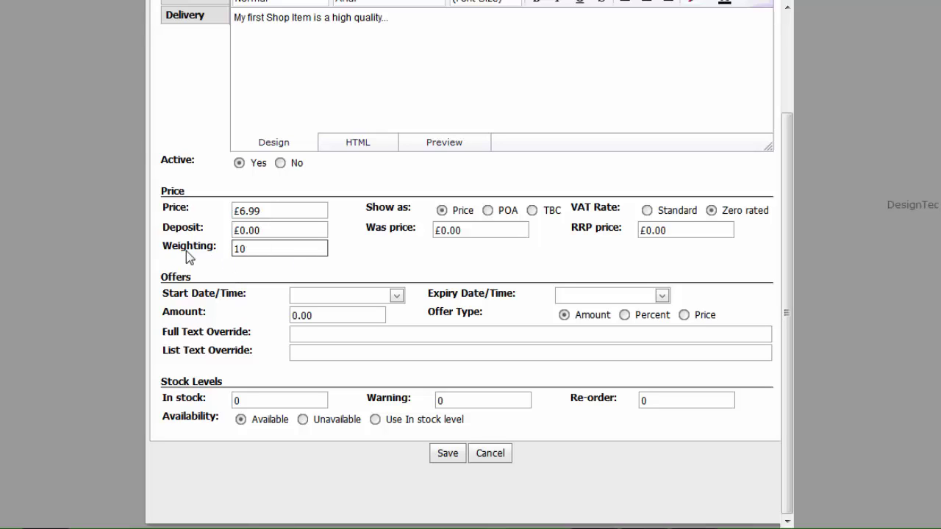
Schedule the item's offer to start on 04/07/2014 and expire on 18/07/2014.
left_click(396, 295)
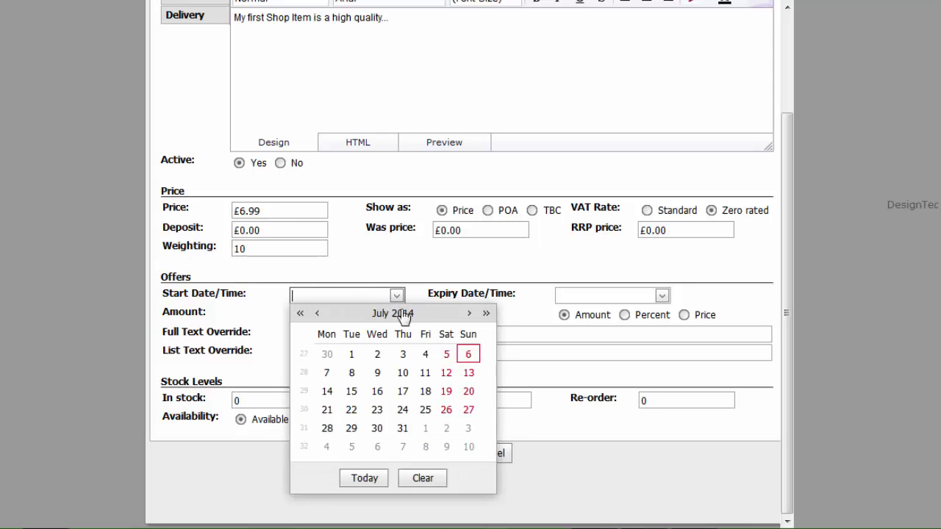
left_click(424, 354)
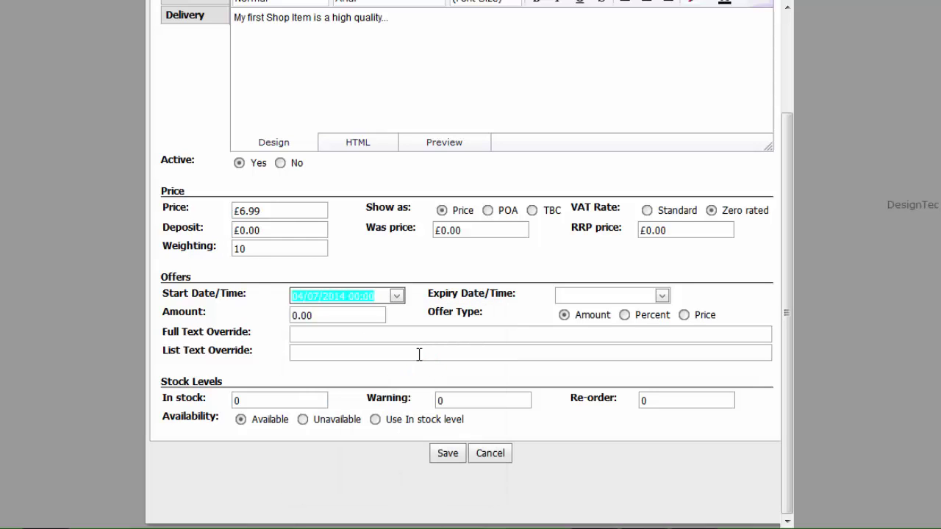
left_click(661, 295)
left_click(691, 392)
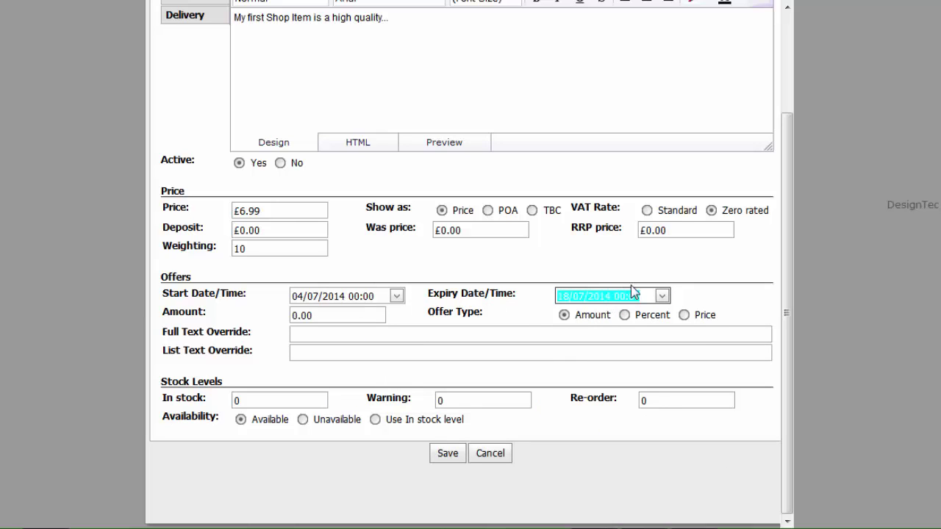
Set the offer amount to 5.00 and the offer type to Percent.
left_click(299, 313)
key("BackSpace")
type("5")
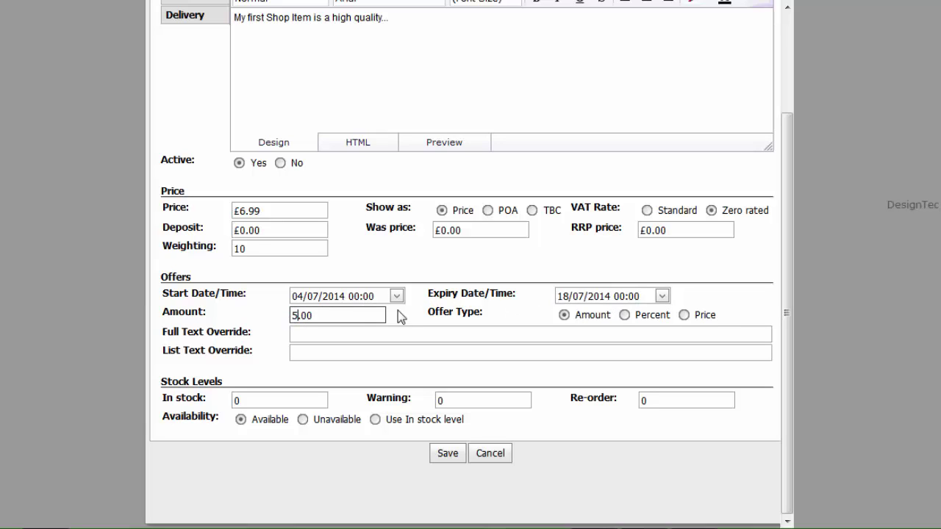
left_click(624, 314)
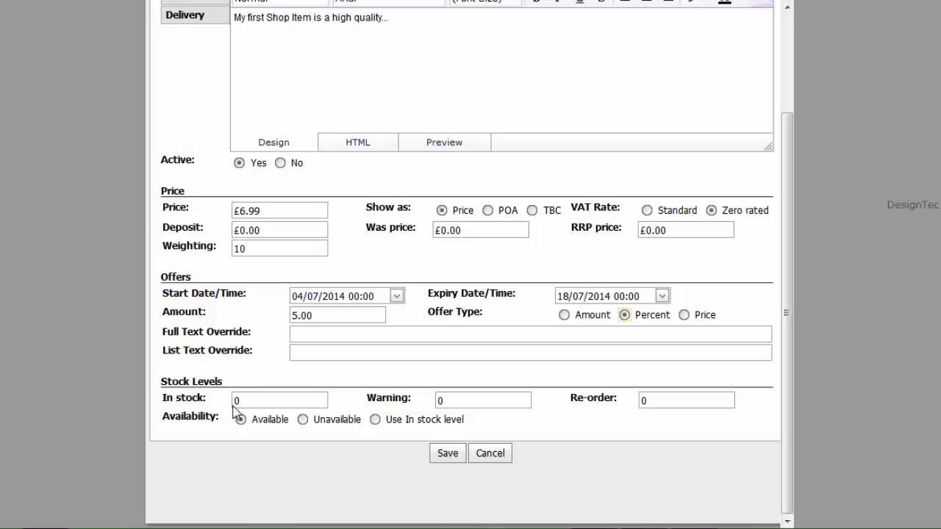
Set the item's in-stock quantity to 26 and save the shop item.
left_click(258, 400)
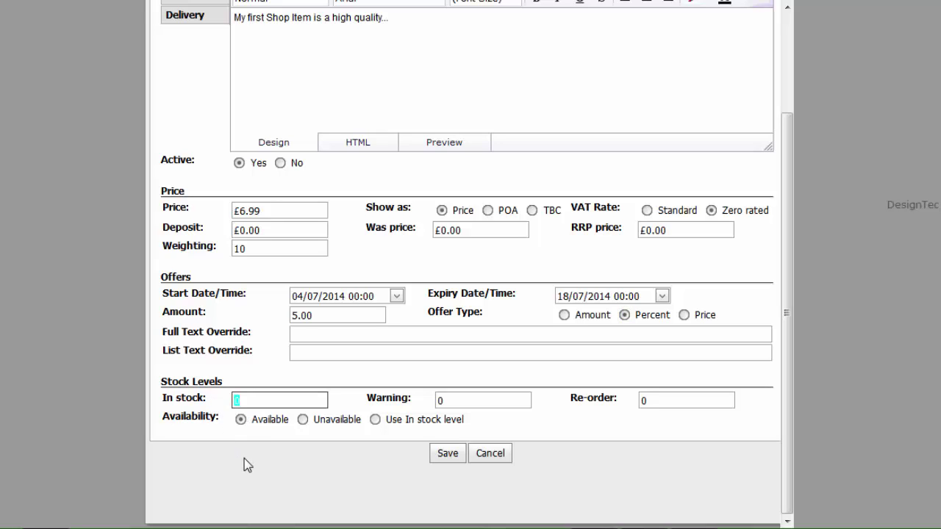
type("26")
left_click_drag(258, 400, 200, 402)
left_click(448, 458)
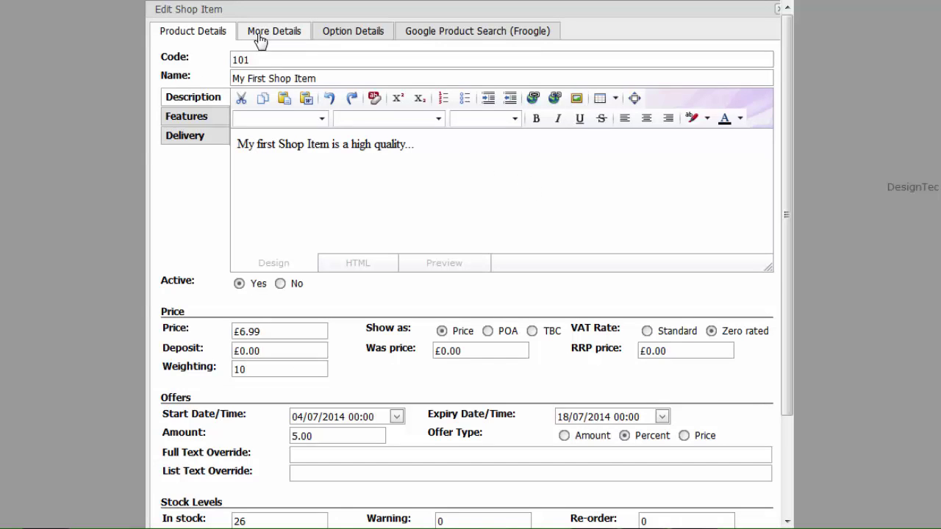
Upload Shop-Item_1.jpg as the product image in the item's further details and save the image selection.
left_click(261, 41)
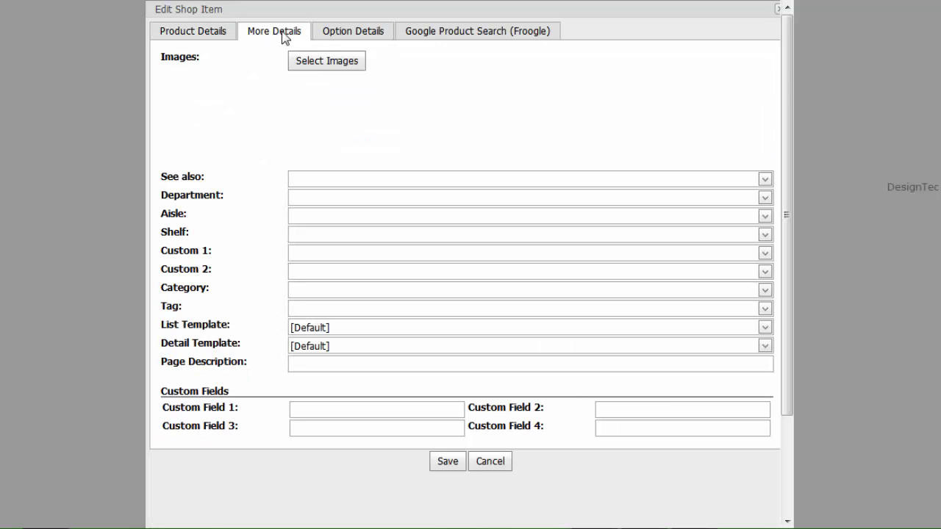
left_click(317, 67)
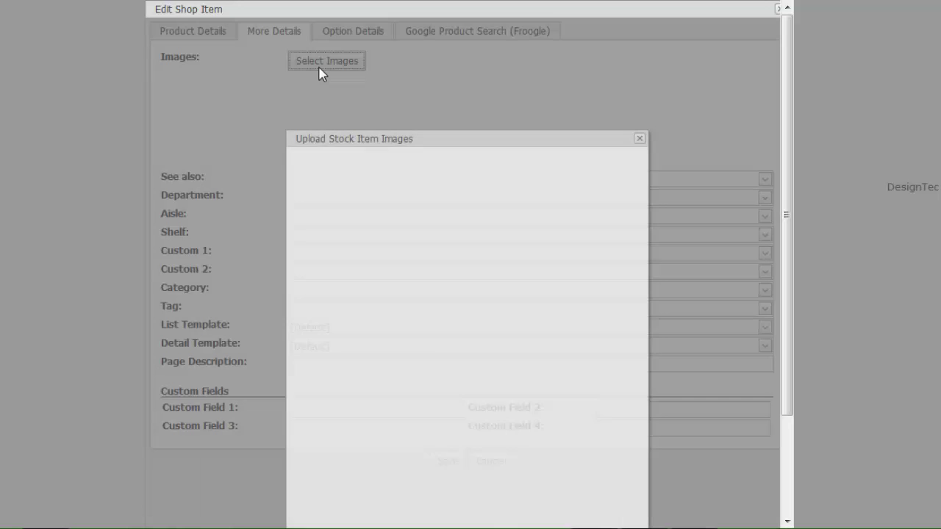
scroll(390, 112, "down", 1)
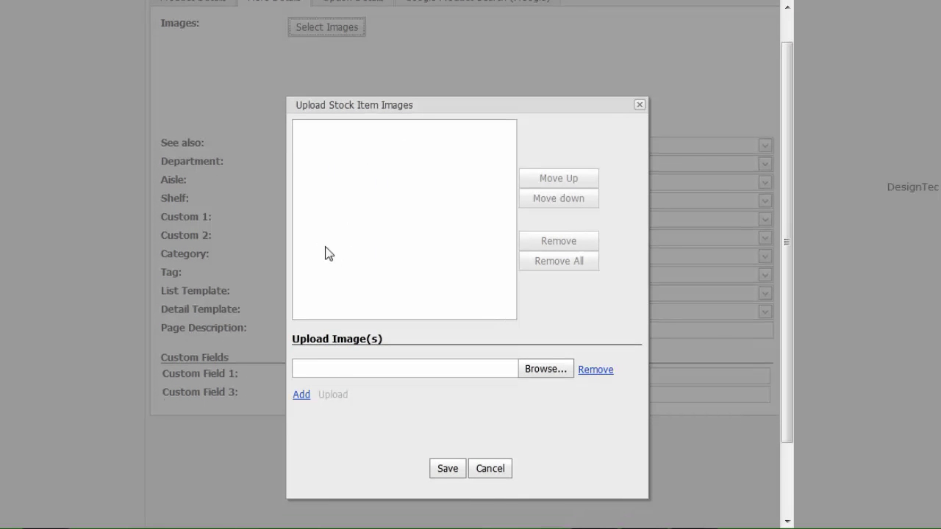
left_click(533, 375)
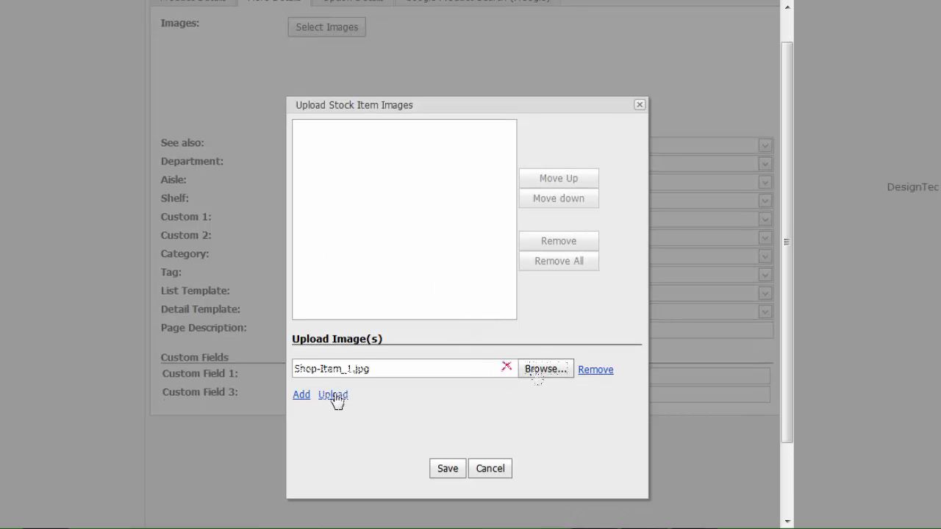
left_click(333, 395)
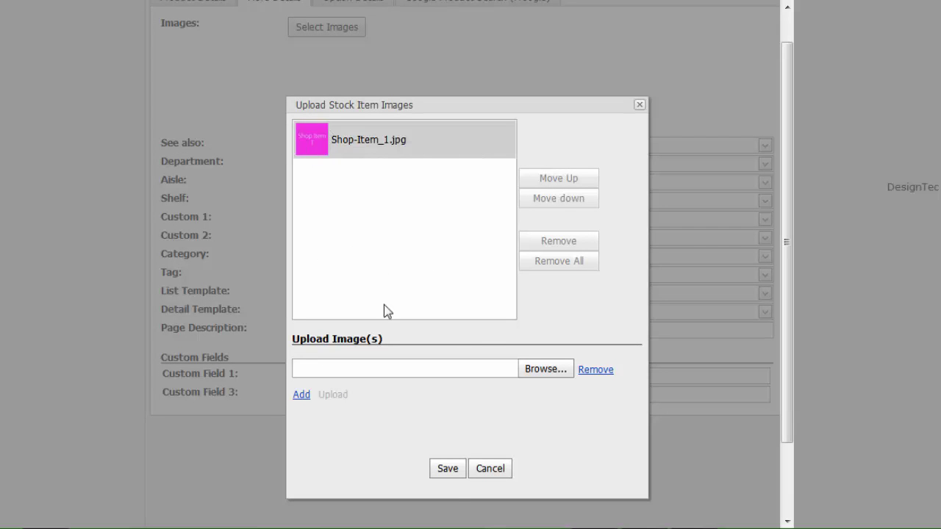
left_click(447, 470)
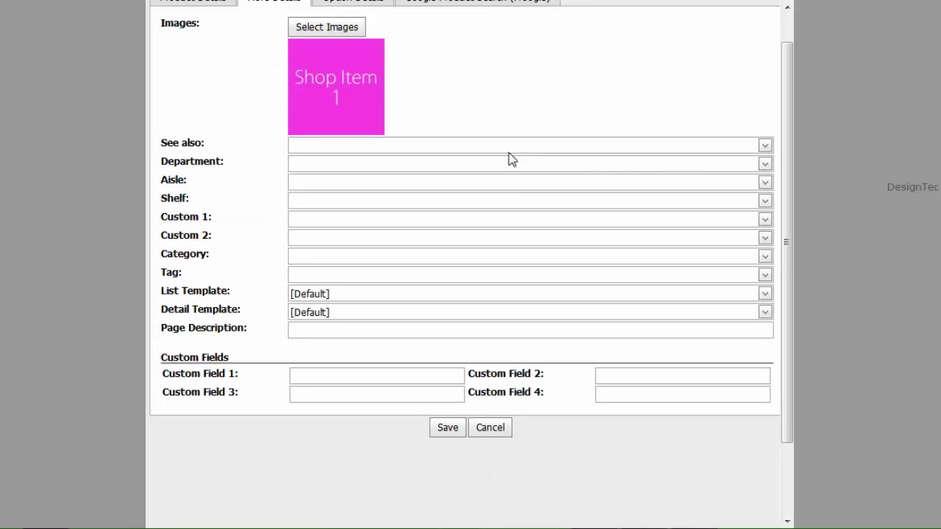
left_click_drag(157, 145, 759, 344)
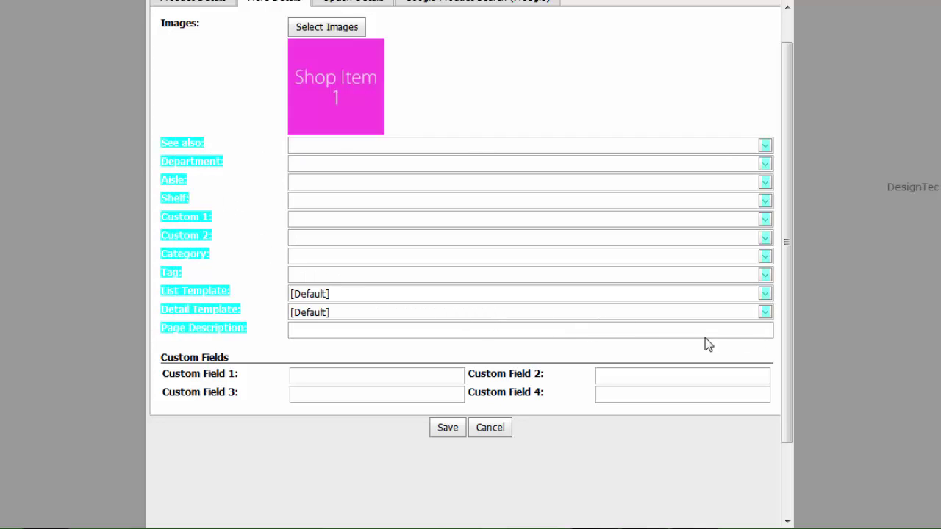
Save the shop item's further details with the uploaded product image.
left_click(210, 119)
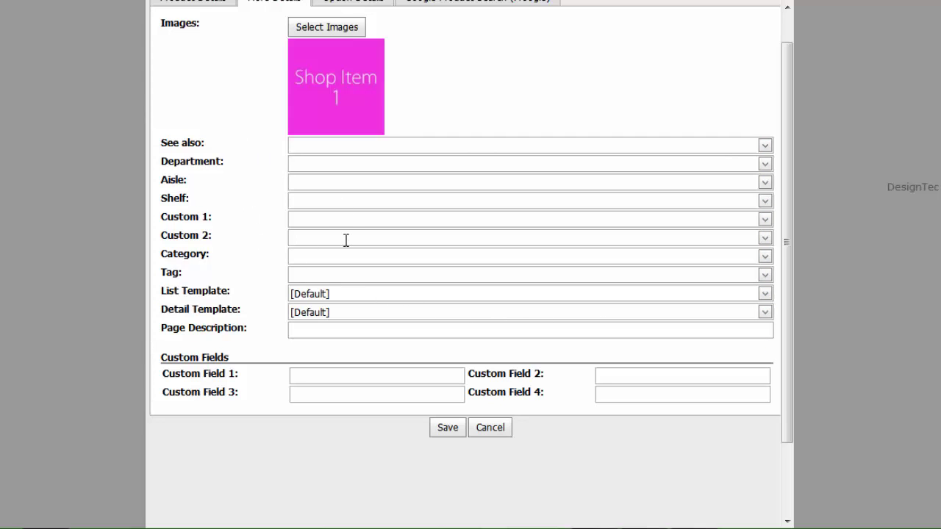
scroll(401, 257, "up", 2)
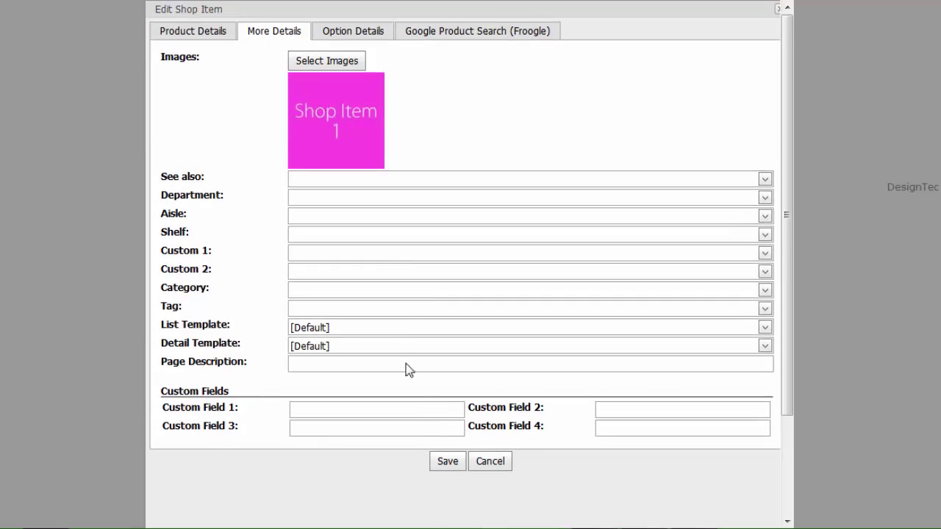
left_click(445, 463)
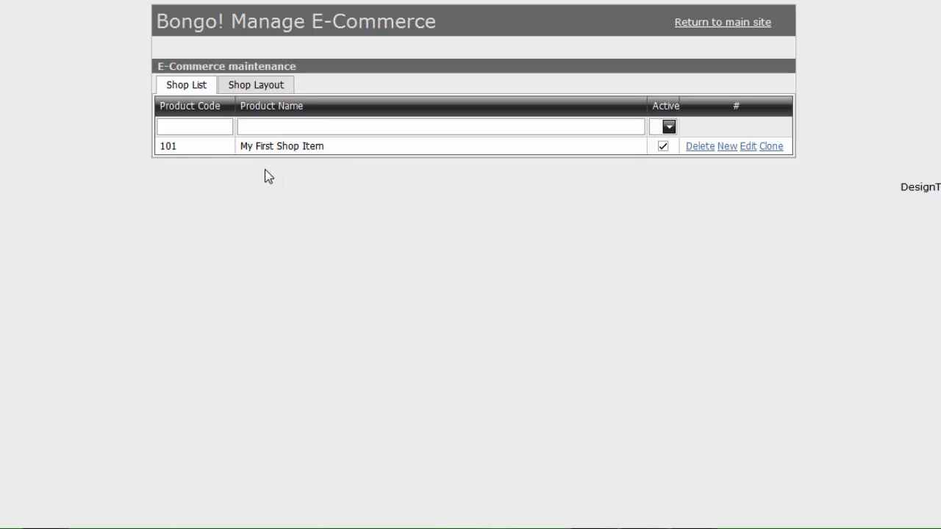
Return to the main site and log out of the administrator account.
left_click(685, 24)
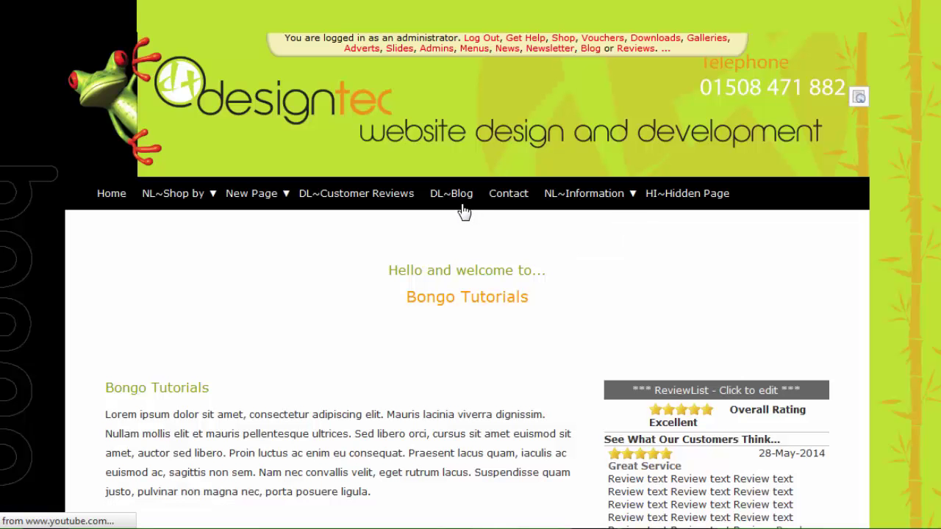
left_click(477, 44)
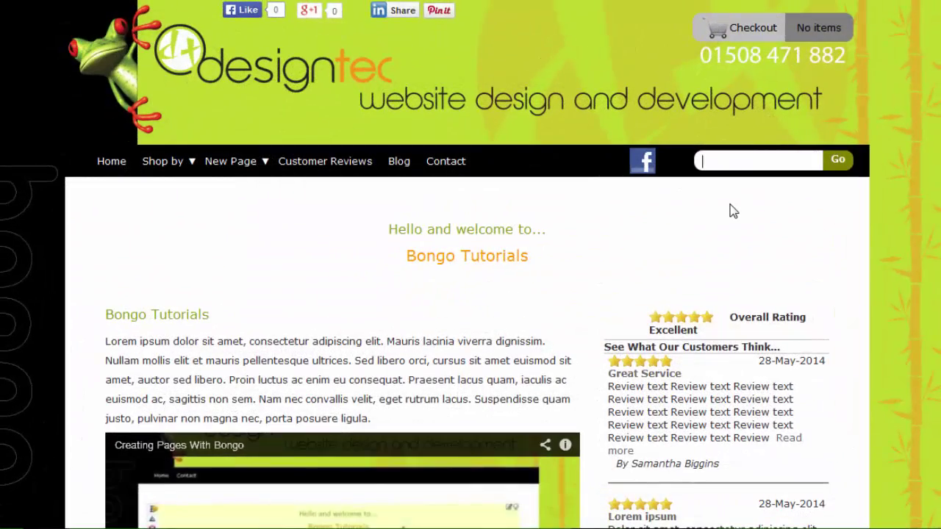
Search the online shop for "shop item" and open the product page of My First Shop Item.
type("shop item")
left_click(837, 163)
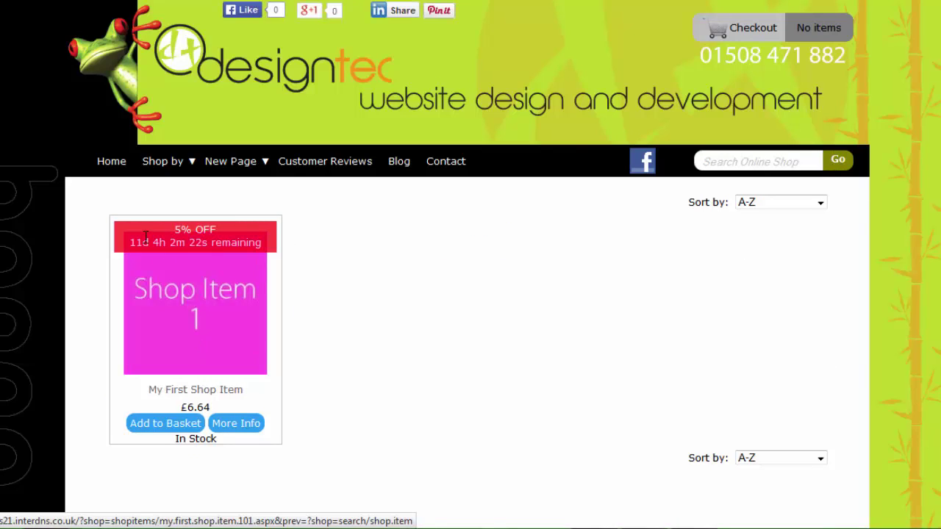
double_click(183, 229)
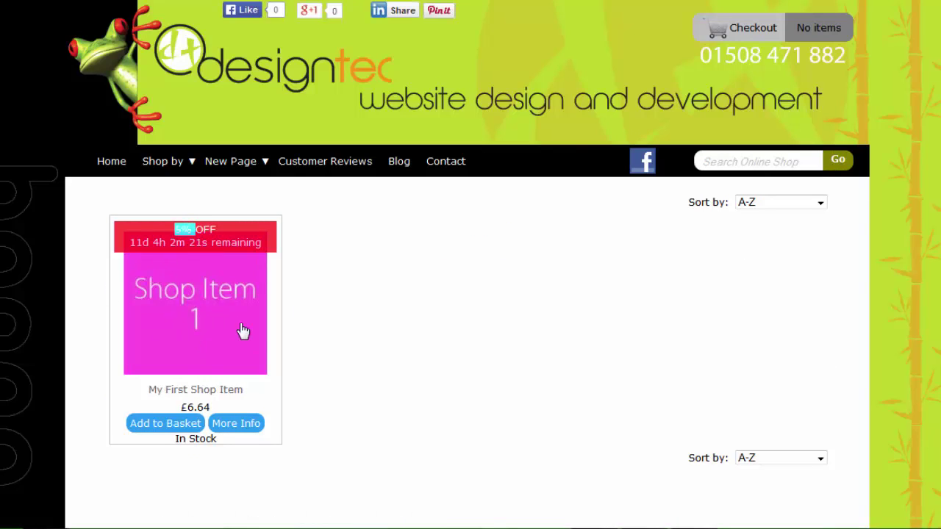
left_click(183, 319)
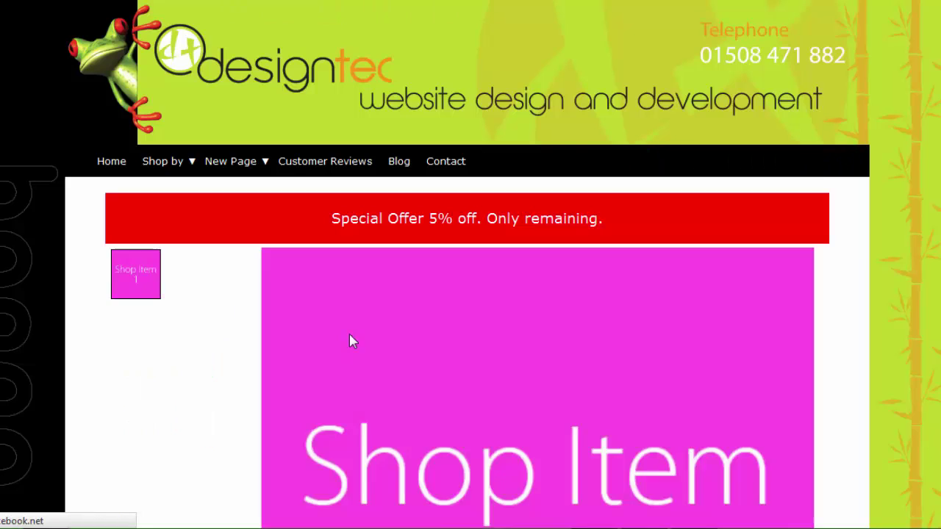
Review the product page's features, delivery information, product reviews, offer banner, description and price.
scroll(371, 294, "down", 3)
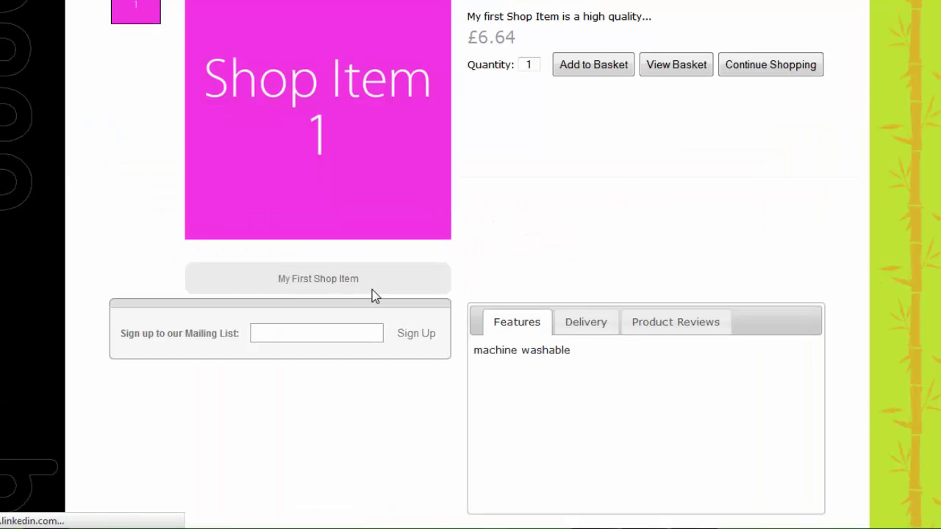
scroll(477, 309, "down", 1)
left_click(592, 244)
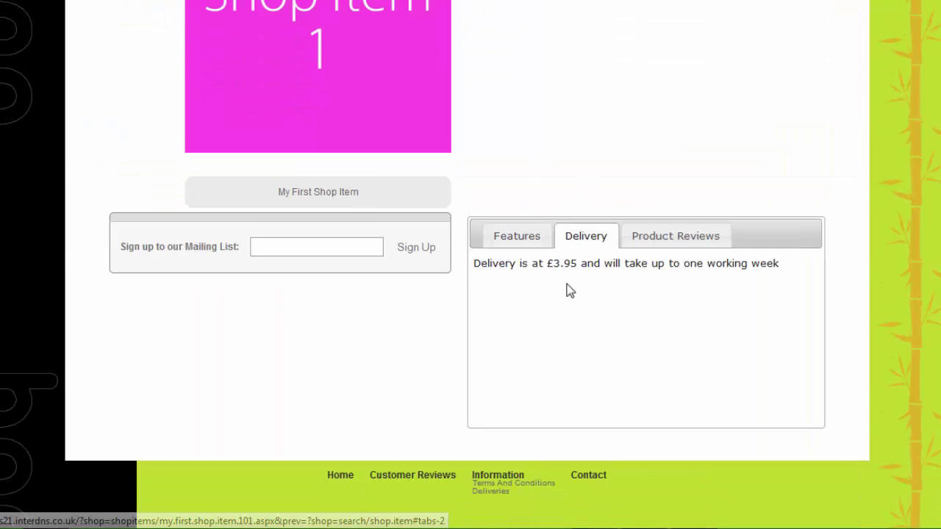
left_click(671, 246)
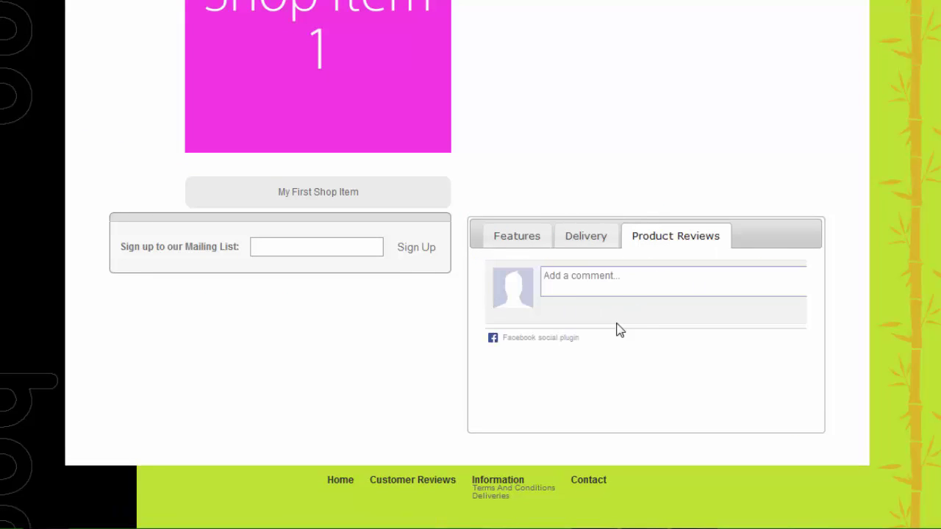
left_click(519, 241)
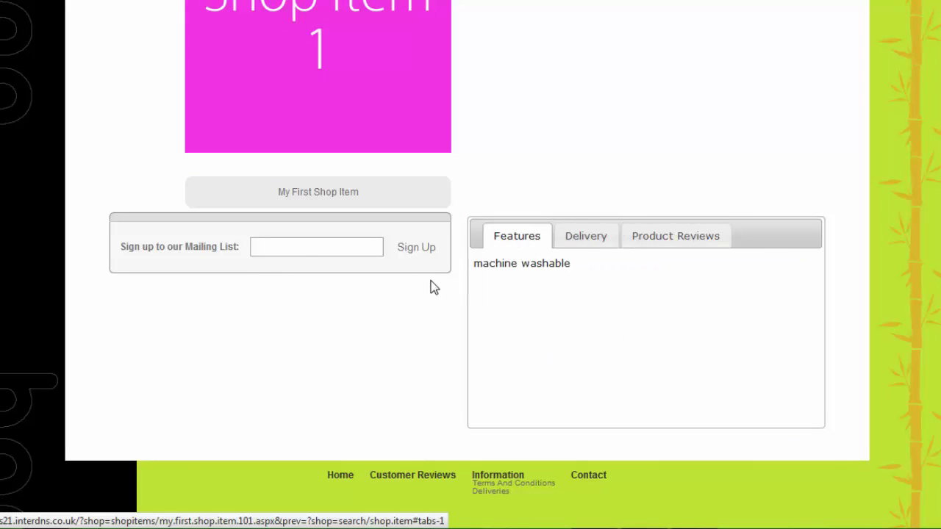
scroll(434, 274, "up", 2)
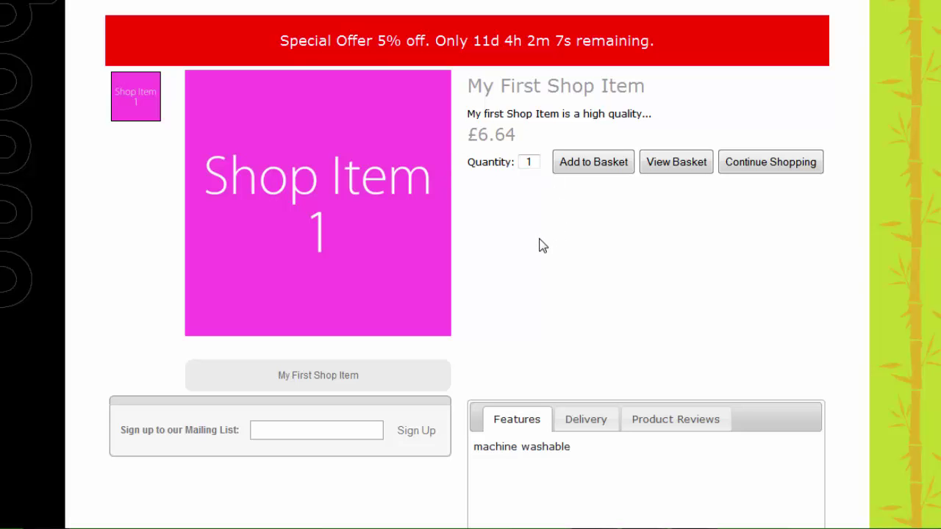
scroll(537, 246, "up", 1)
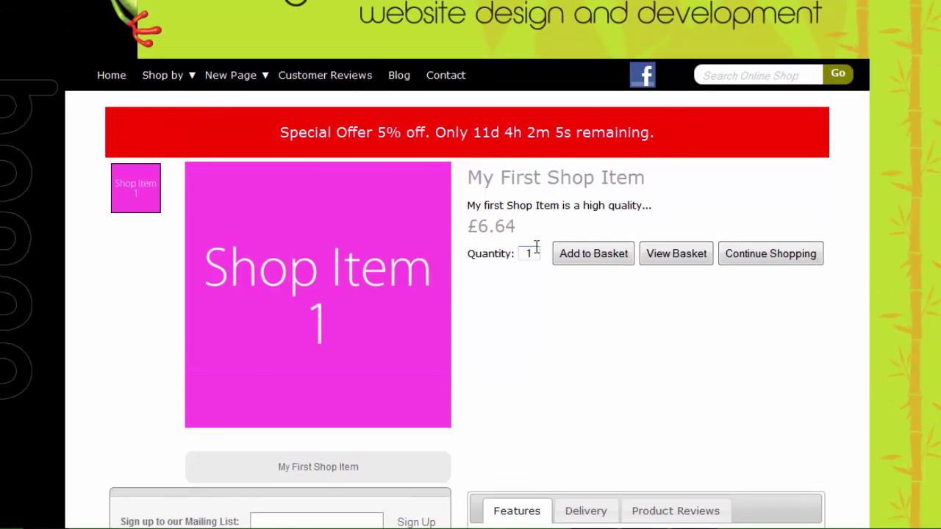